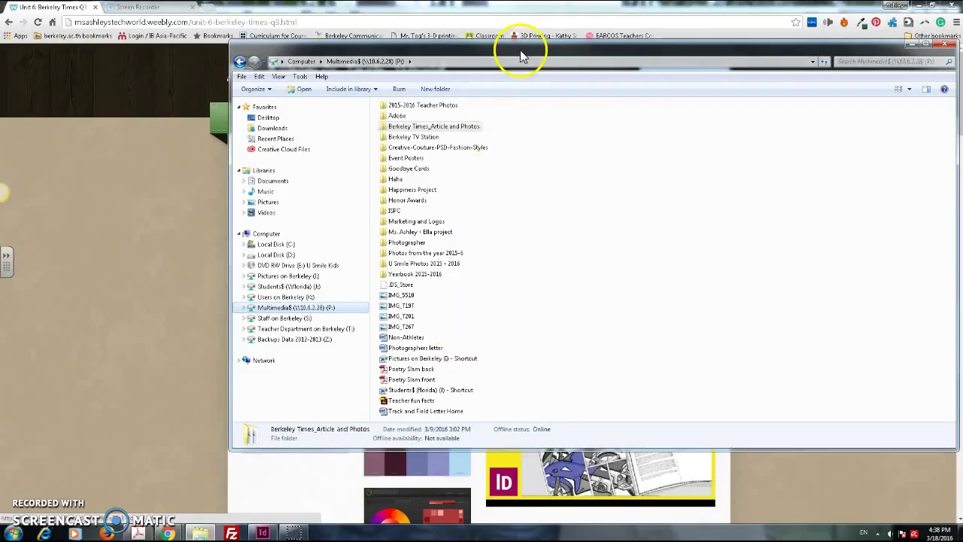
Step: Browse through Berkeley Times_Article and Photos, 2015-2016, 3rd Quarter to 3. InDesign Files, showing the Art & Counselor document
{"action": "left_click_drag", "start_coordinate": [517, 51], "coordinate": [451, 65]}
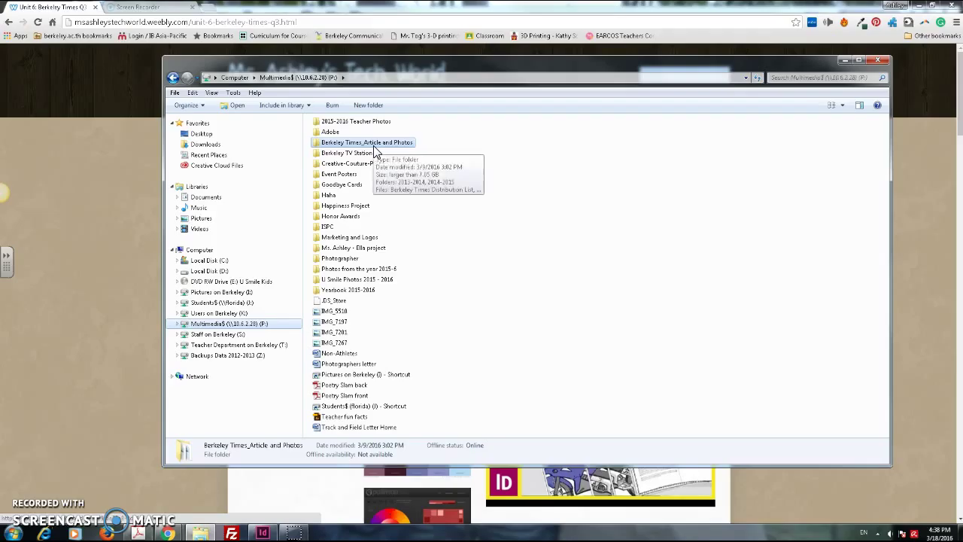
{"action": "left_click", "coordinate": [347, 145]}
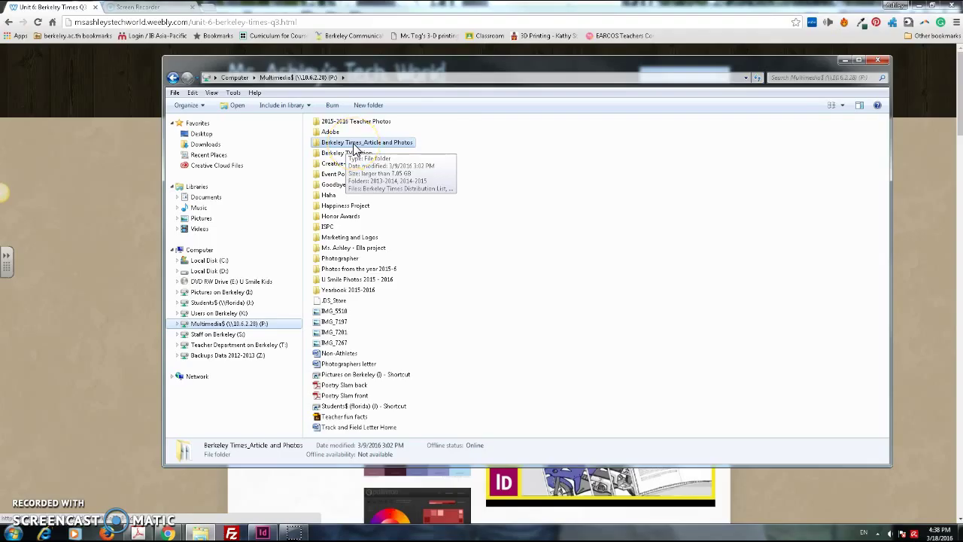
{"action": "double_click", "coordinate": [354, 145]}
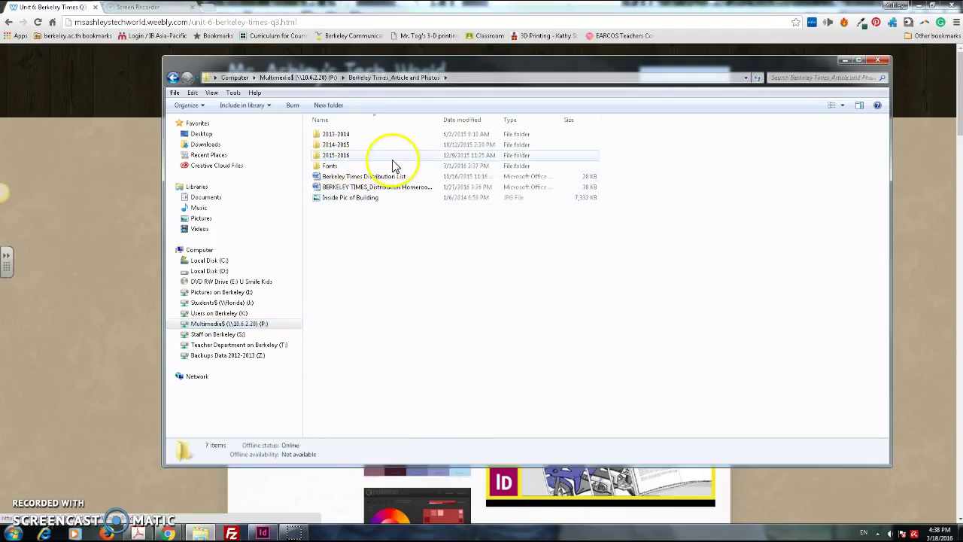
{"action": "double_click", "coordinate": [357, 160]}
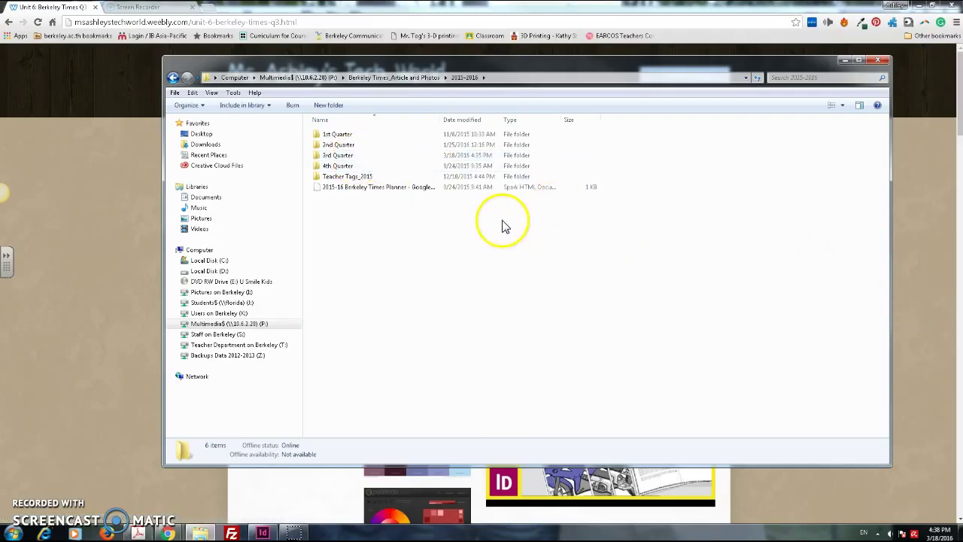
{"action": "double_click", "coordinate": [351, 158]}
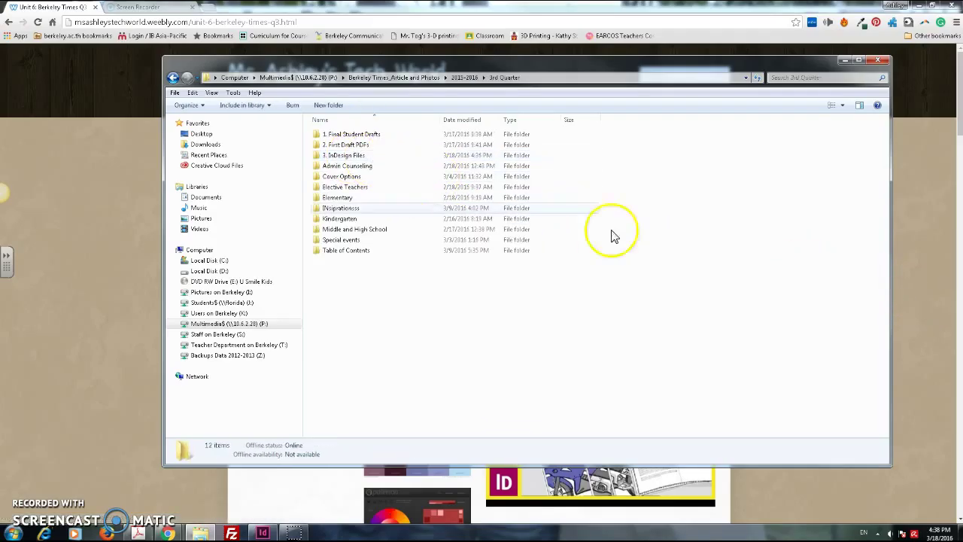
{"action": "double_click", "coordinate": [344, 156]}
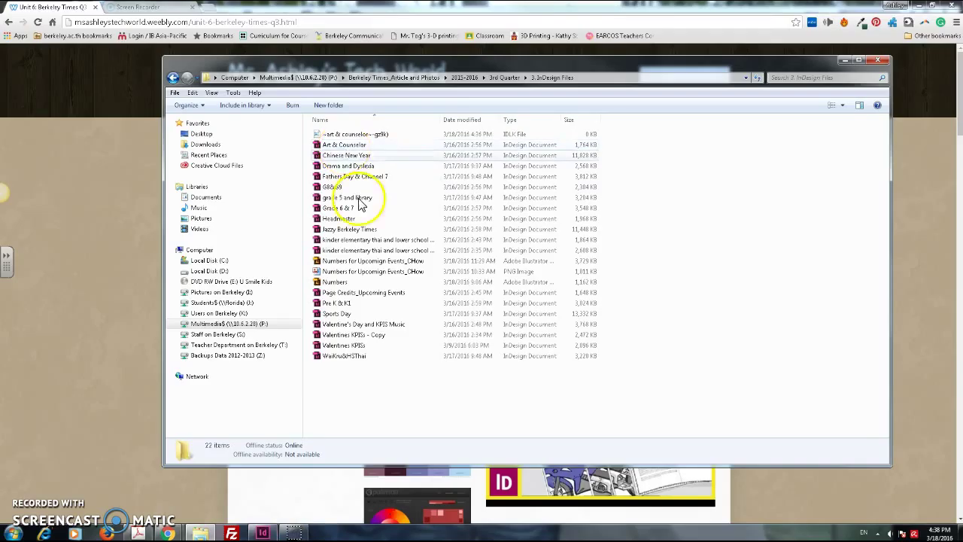
{"action": "left_click", "coordinate": [262, 531]}
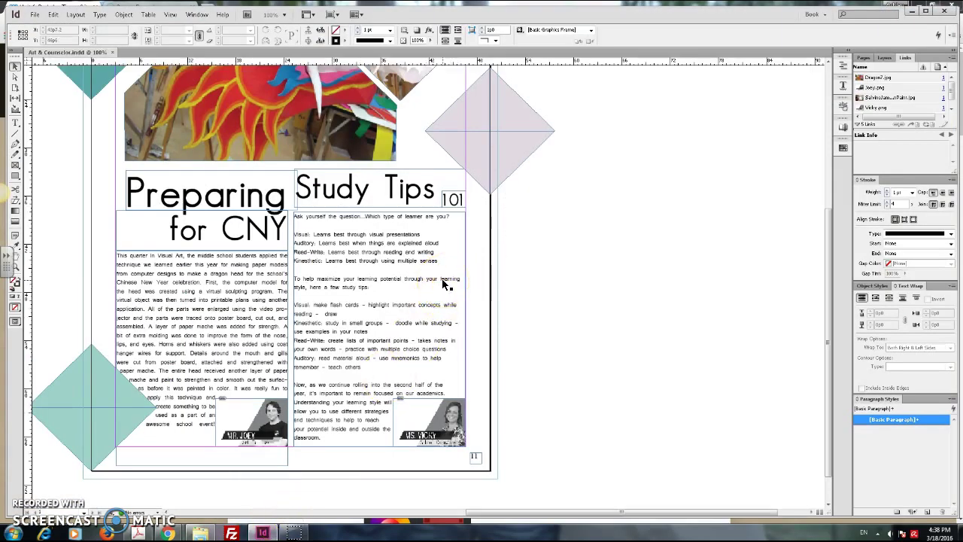
{"action": "key", "text": "ctrl+minus"}
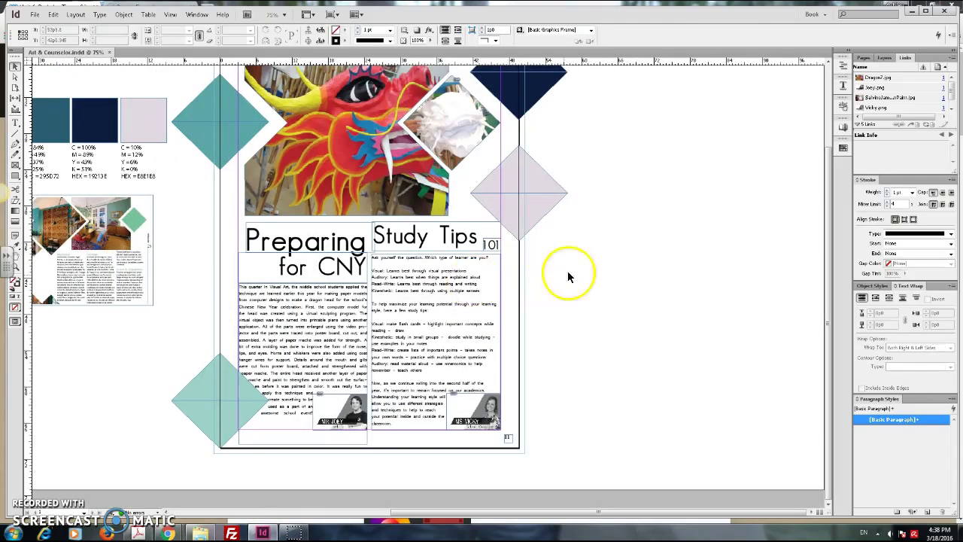
{"action": "left_click_drag", "start_coordinate": [597, 167], "coordinate": [606, 226]}
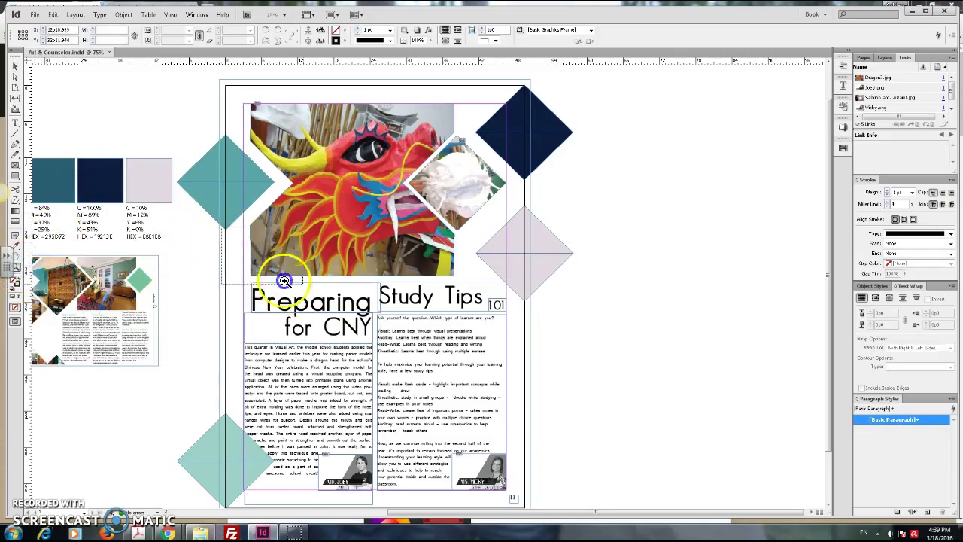
{"action": "left_click_drag", "start_coordinate": [279, 280], "coordinate": [265, 233]}
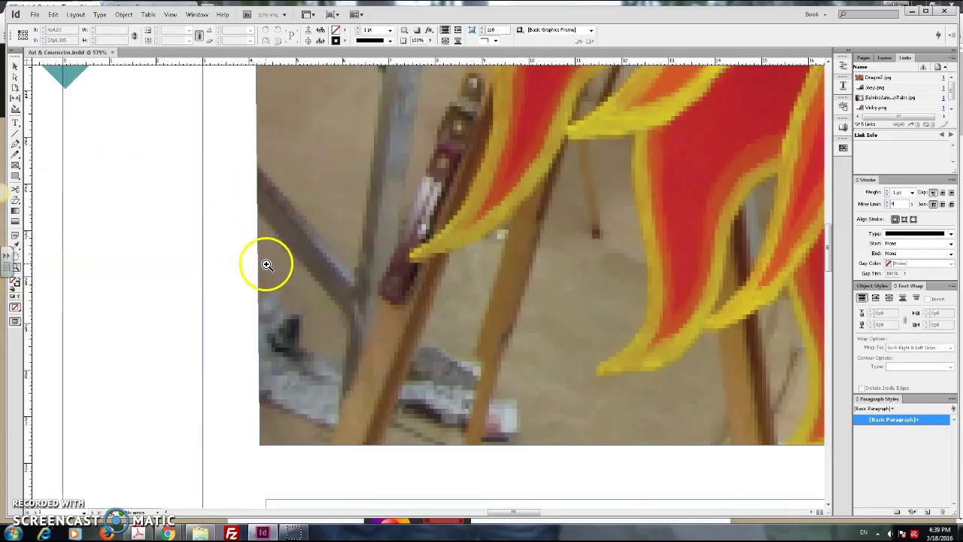
{"action": "key", "text": "ctrl+minus"}
{"action": "key", "text": "ctrl+minus"}
{"action": "key", "text": "ctrl+minus"}
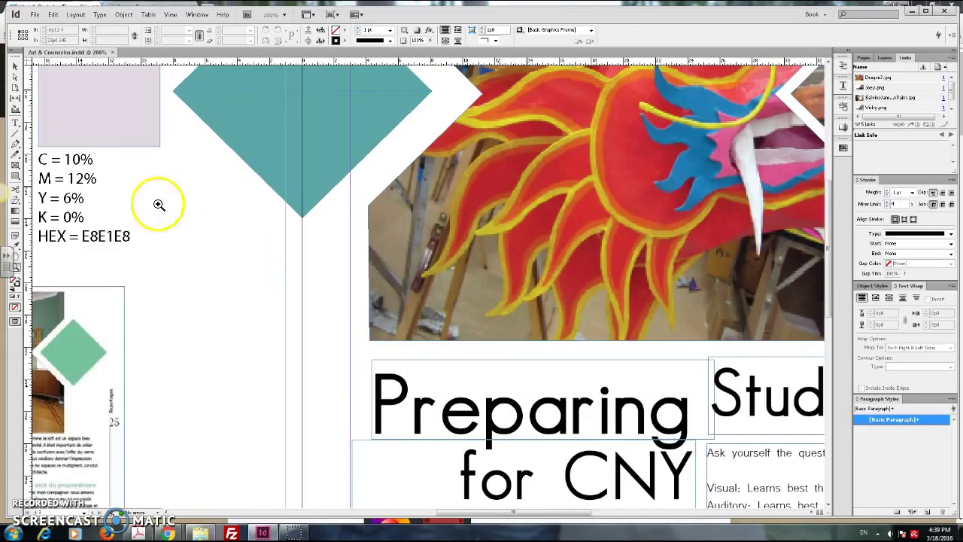
{"action": "left_click", "coordinate": [13, 66]}
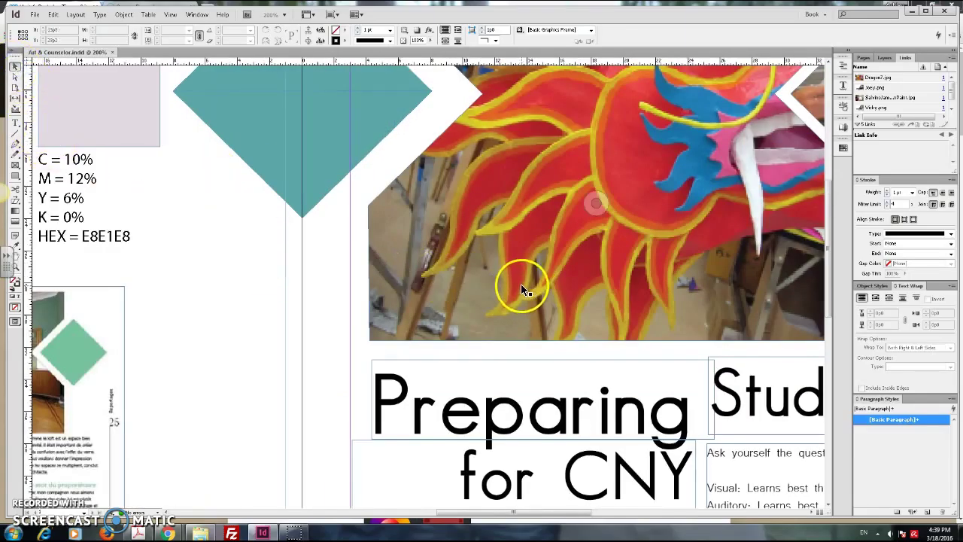
{"action": "key", "text": "ctrl+minus"}
{"action": "key", "text": "ctrl+minus"}
{"action": "key", "text": "ctrl+minus"}
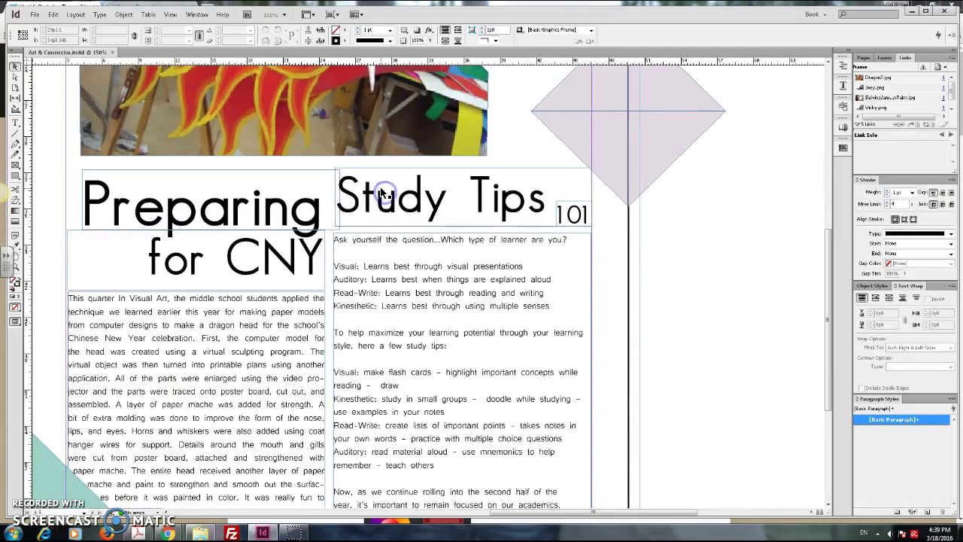
Step: Select all of the left-column Preparing for CNY text and turn hyphenation off
{"action": "double_click", "coordinate": [282, 365]}
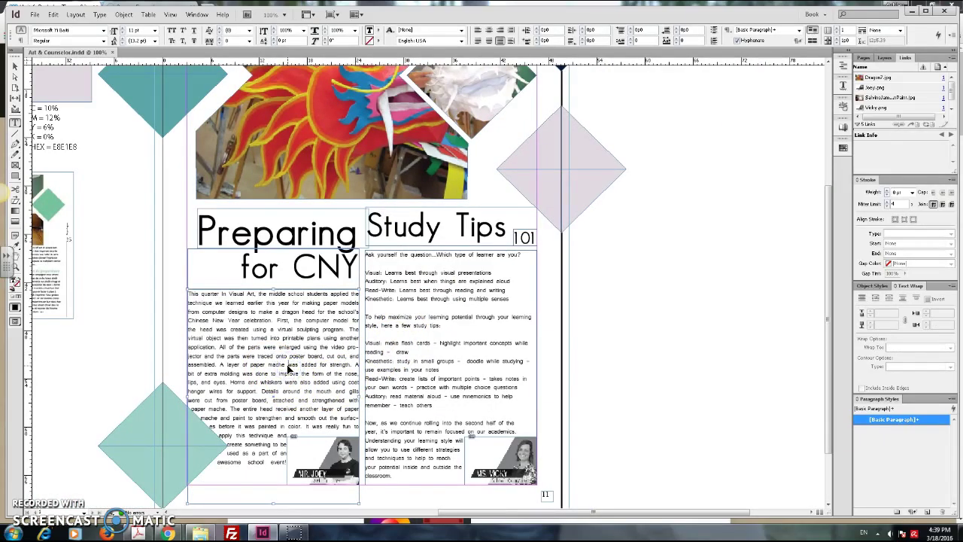
{"action": "triple_click", "coordinate": [311, 359]}
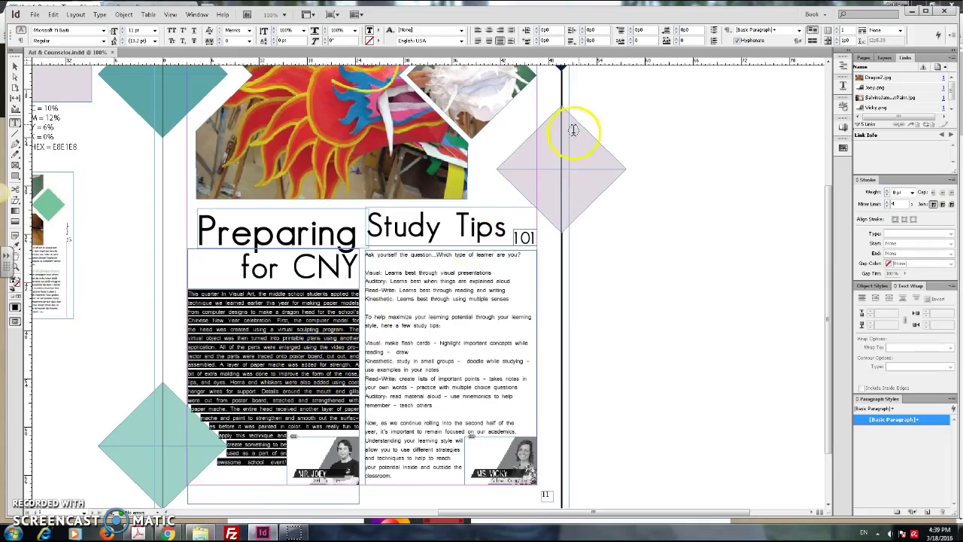
{"action": "left_click", "coordinate": [737, 41]}
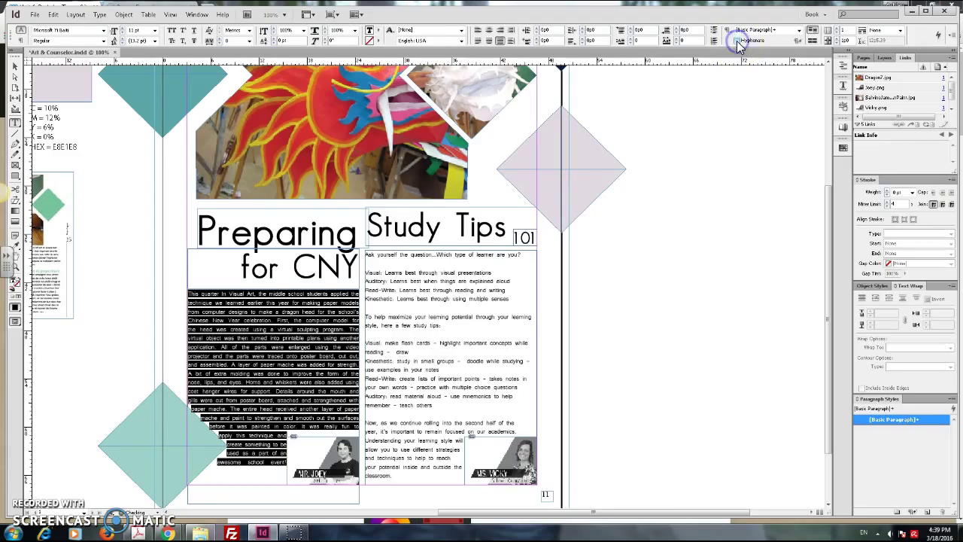
{"action": "left_click", "coordinate": [630, 205]}
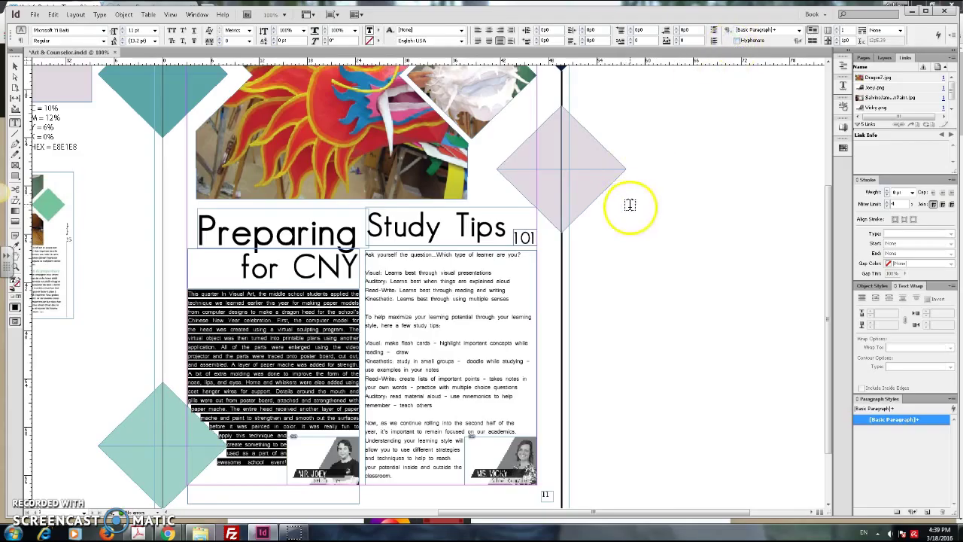
Step: Justify the article text with the last line aligned left
{"action": "left_click", "coordinate": [479, 30]}
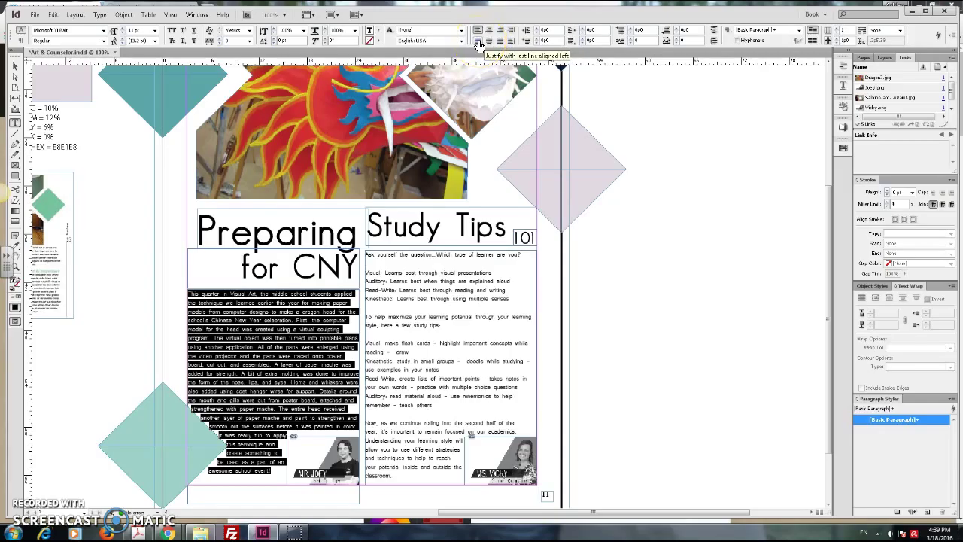
{"action": "left_click", "coordinate": [478, 41]}
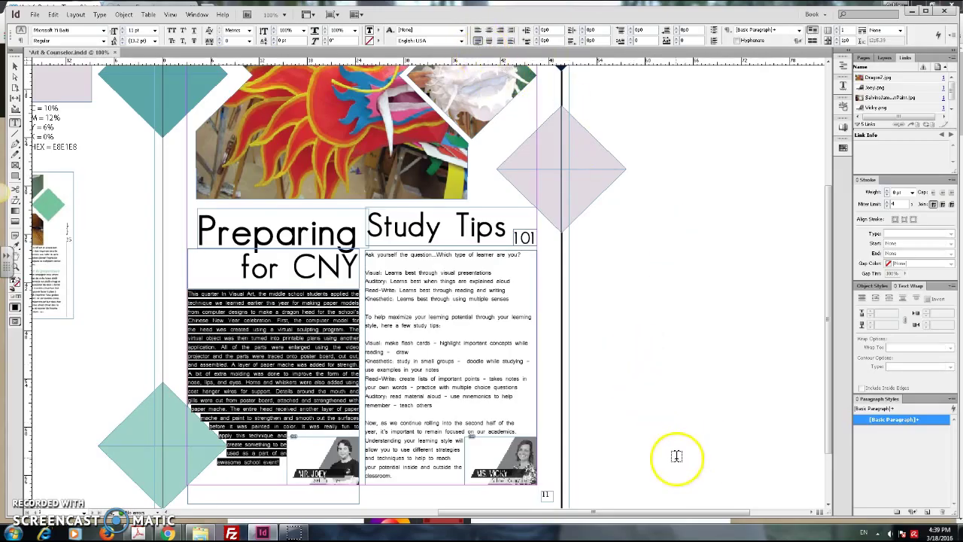
{"action": "left_click", "coordinate": [664, 422]}
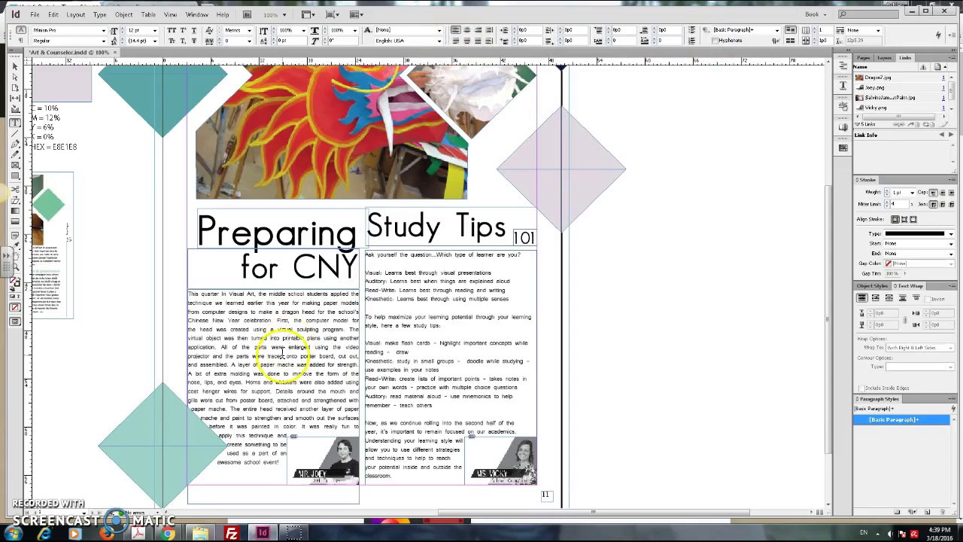
{"action": "left_click", "coordinate": [294, 337]}
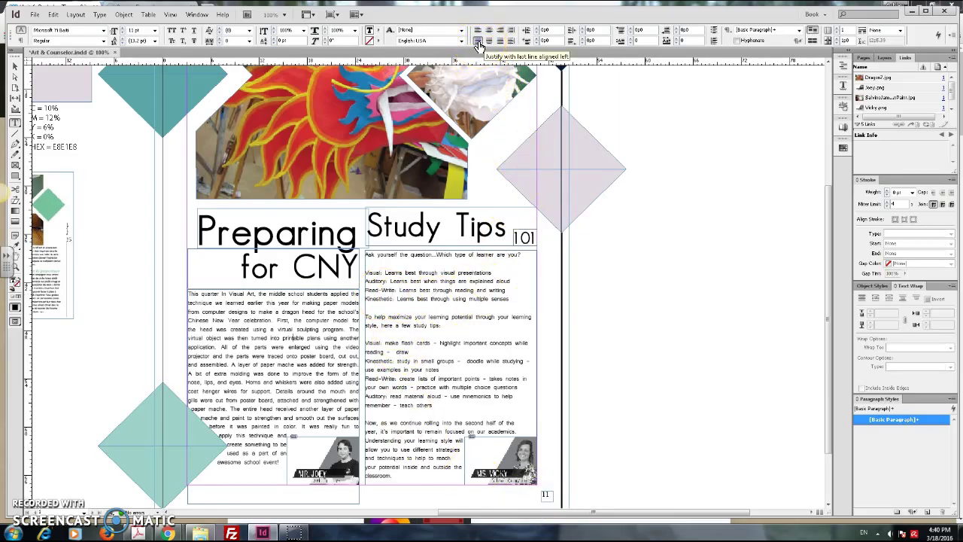
{"action": "left_click", "coordinate": [34, 16]}
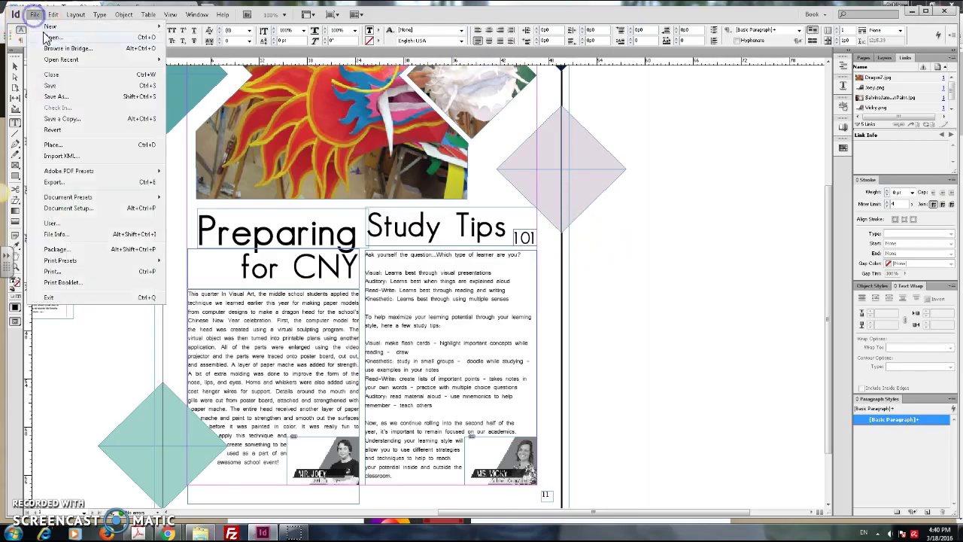
{"action": "left_click", "coordinate": [46, 96]}
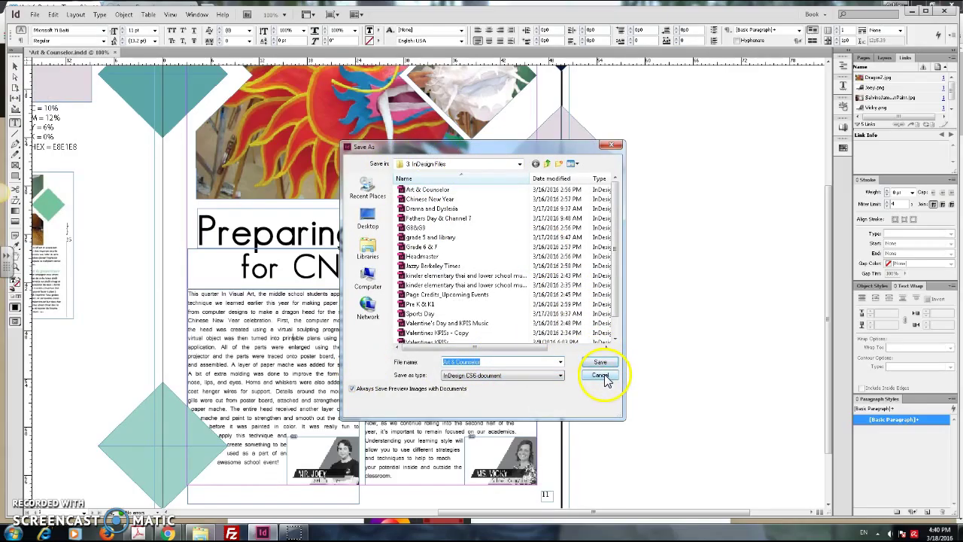
{"action": "left_click", "coordinate": [602, 378]}
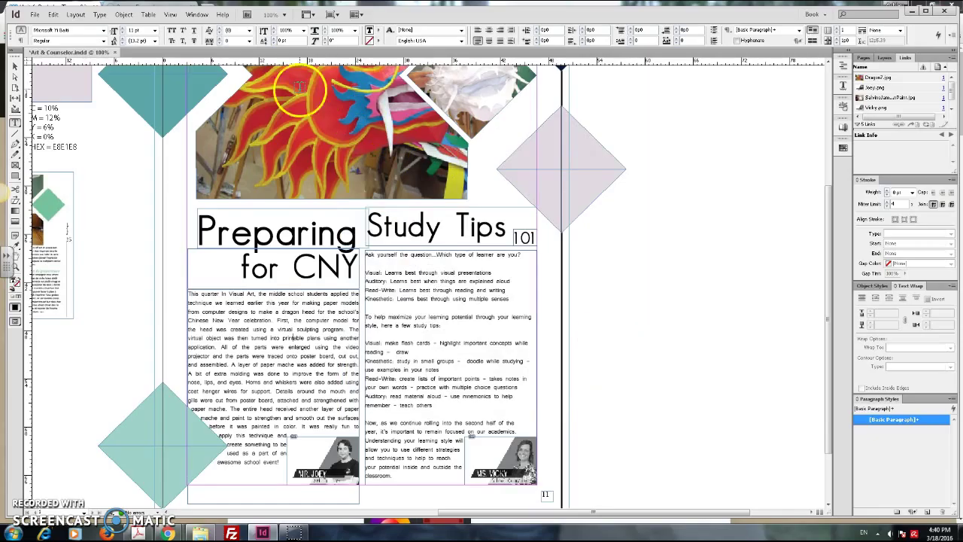
{"action": "left_click", "coordinate": [34, 16]}
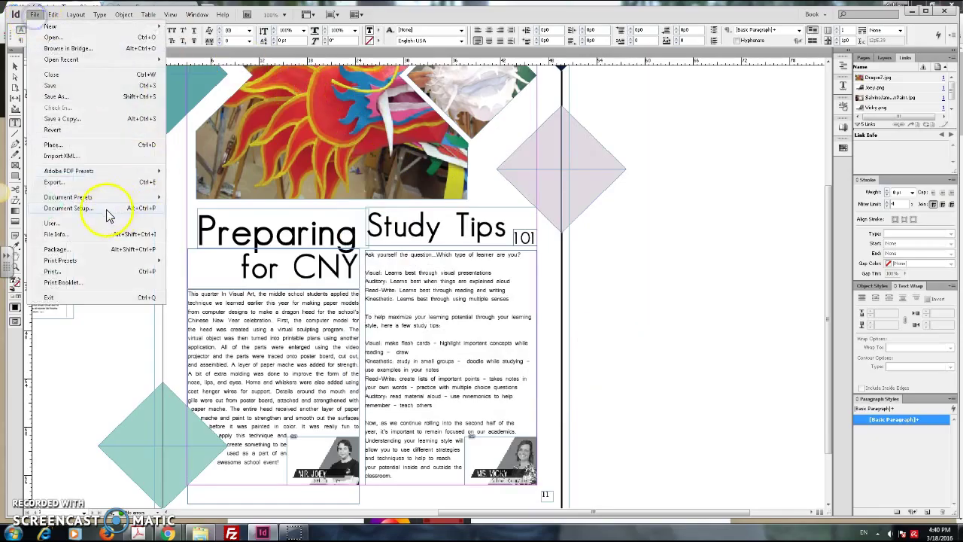
{"action": "left_click", "coordinate": [75, 185]}
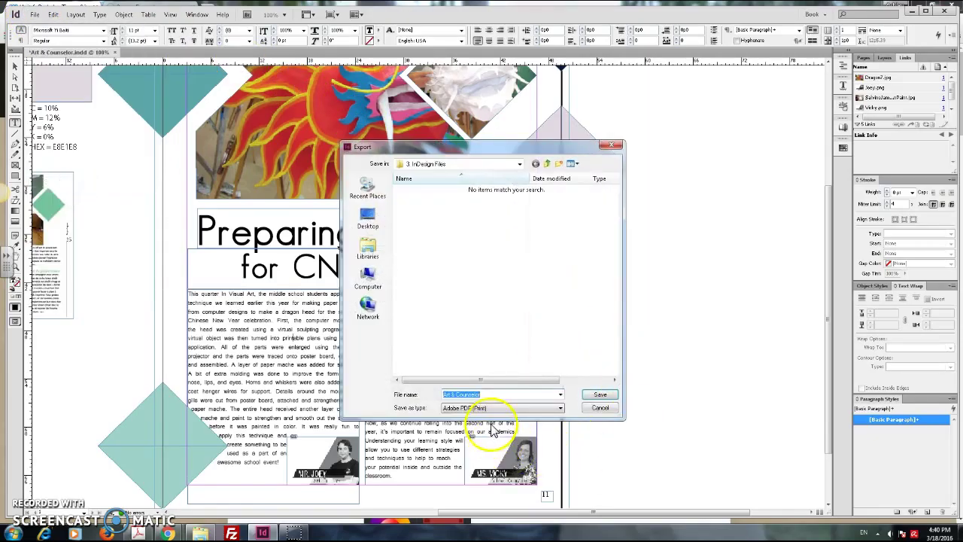
{"action": "left_click", "coordinate": [466, 407]}
{"action": "left_click", "coordinate": [510, 432]}
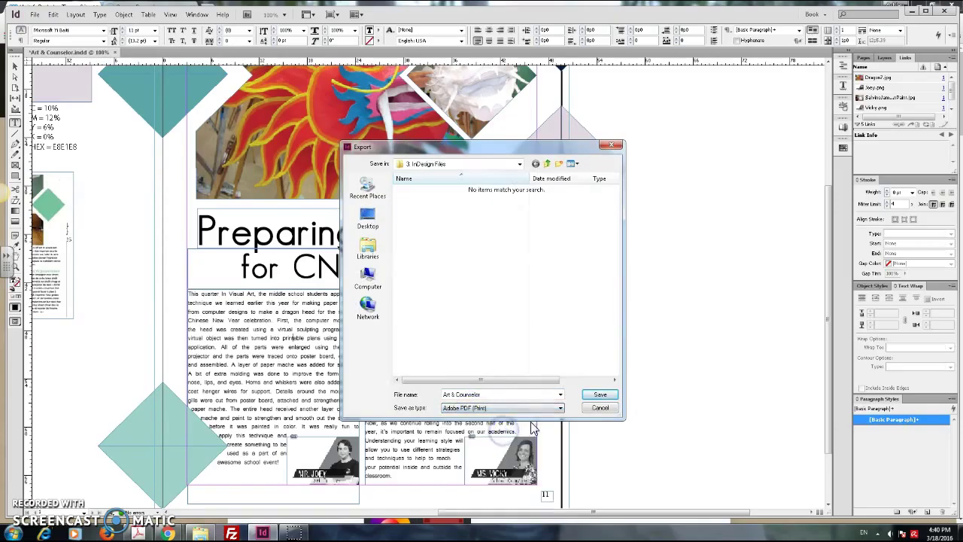
{"action": "left_click", "coordinate": [474, 166]}
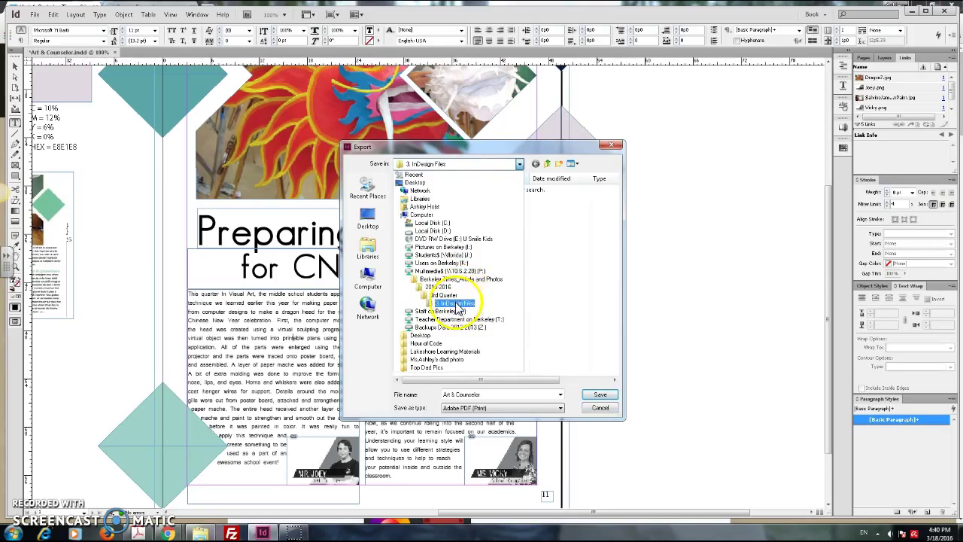
{"action": "left_click", "coordinate": [445, 296]}
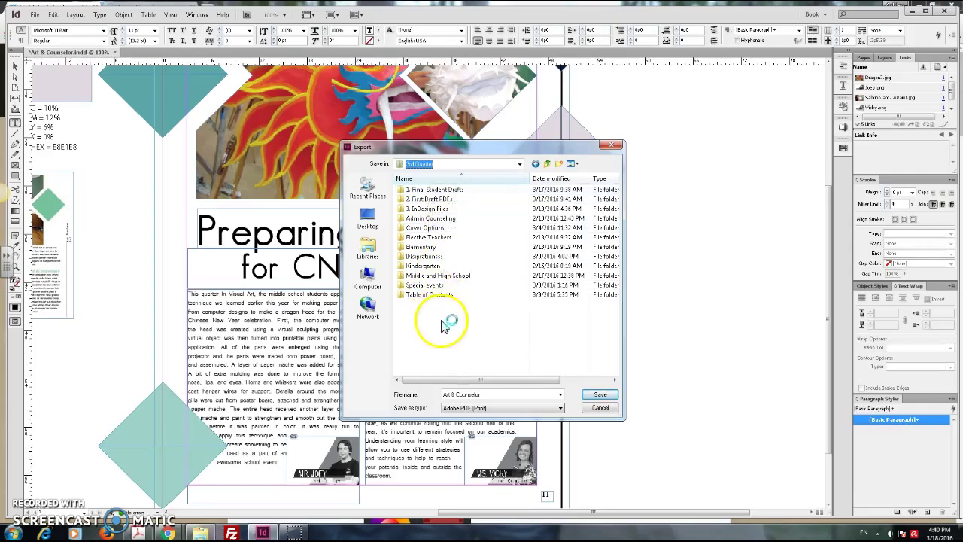
{"action": "double_click", "coordinate": [435, 190]}
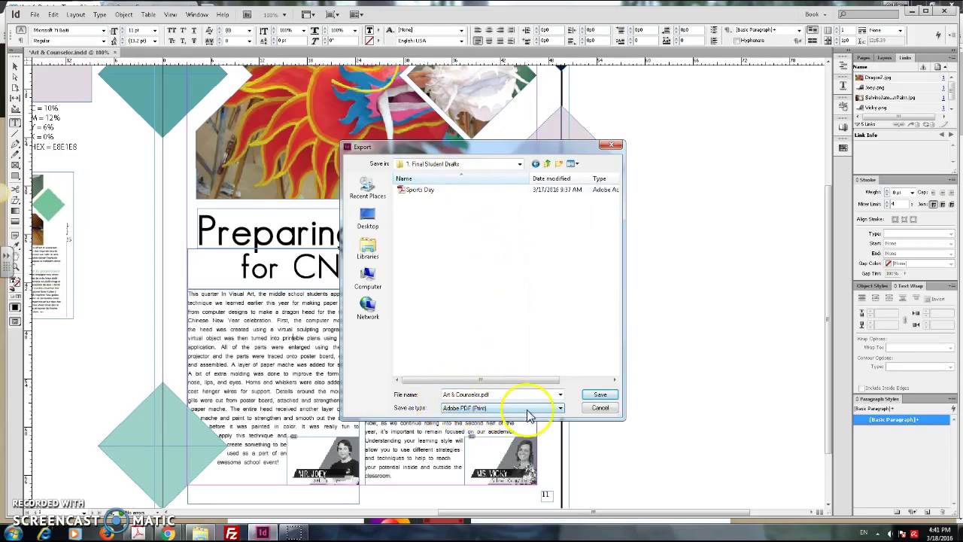
{"action": "left_click", "coordinate": [594, 396]}
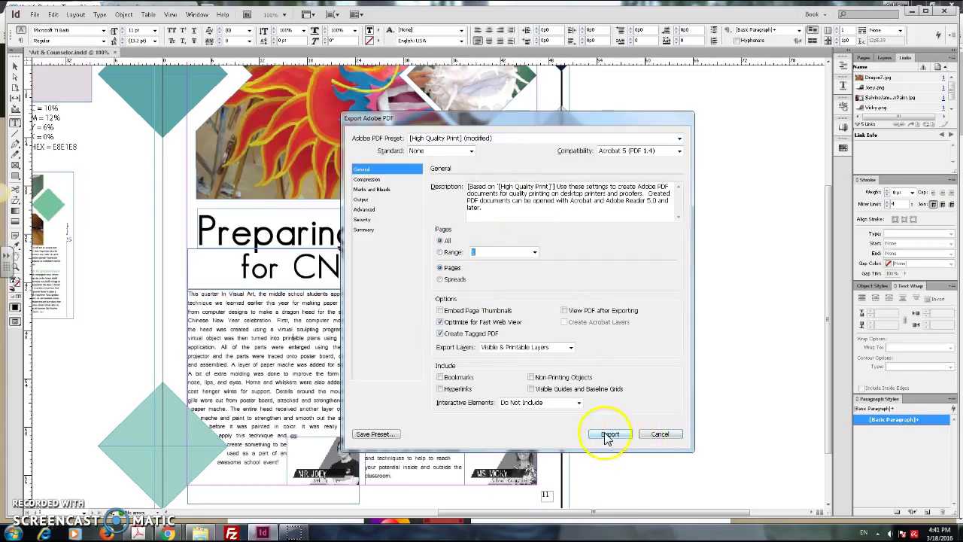
{"action": "left_click", "coordinate": [675, 436]}
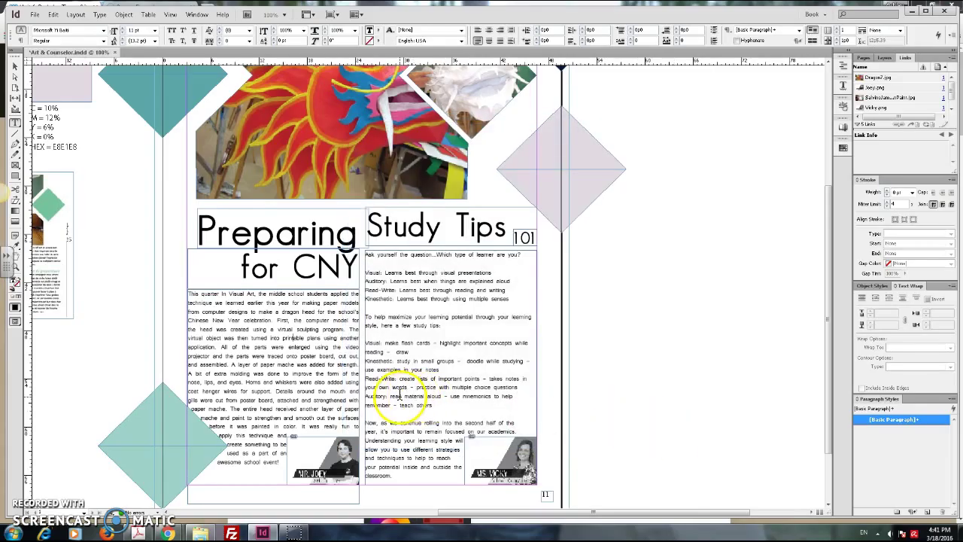
Step: Zoom out to 75% with Ctrl+- to see the full page and pasteboard swatches
{"action": "key", "text": "ctrl+minus"}
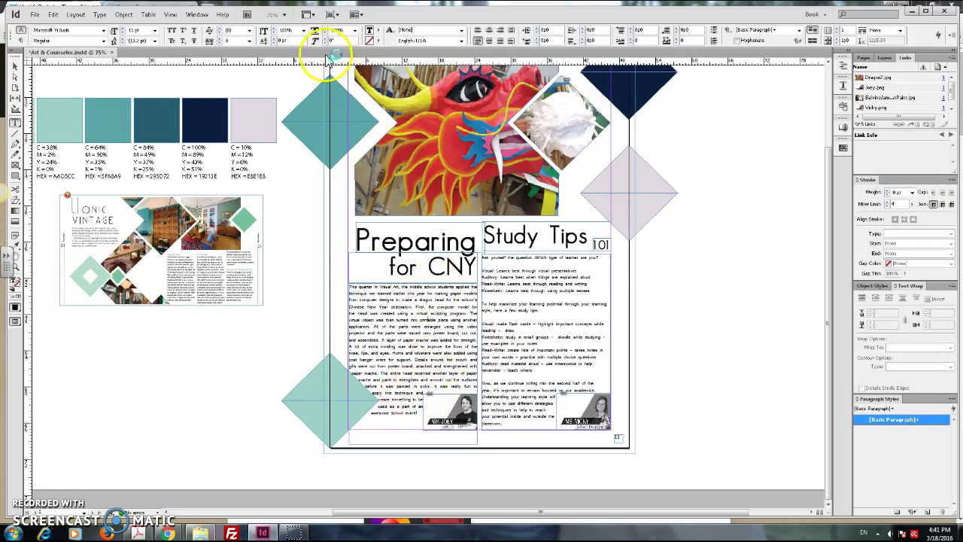